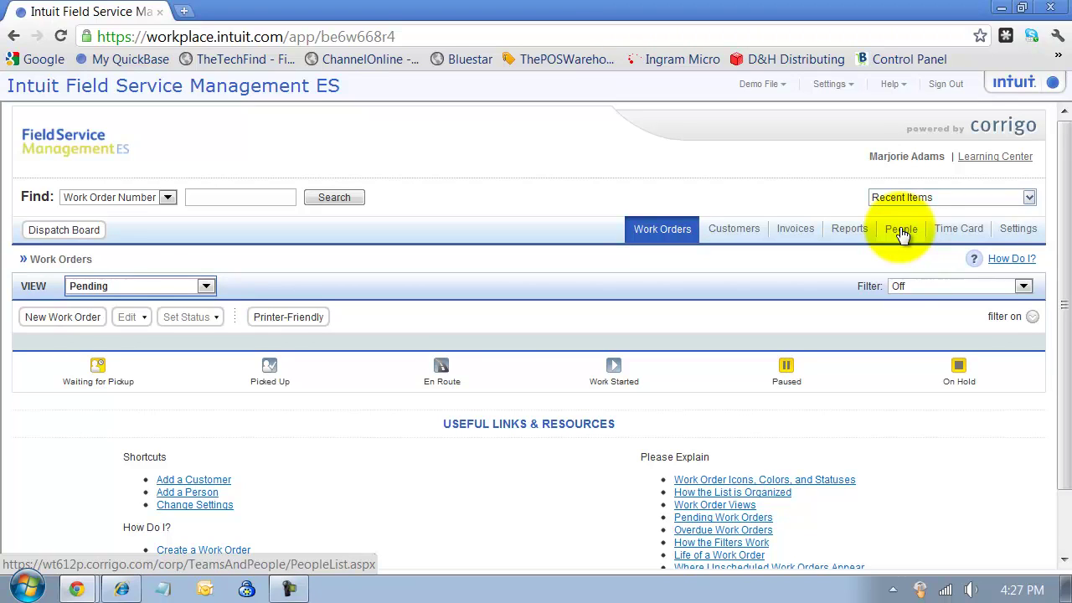
Step: Show the People list with the team filter Off and All Users selected
left_click(114, 319)
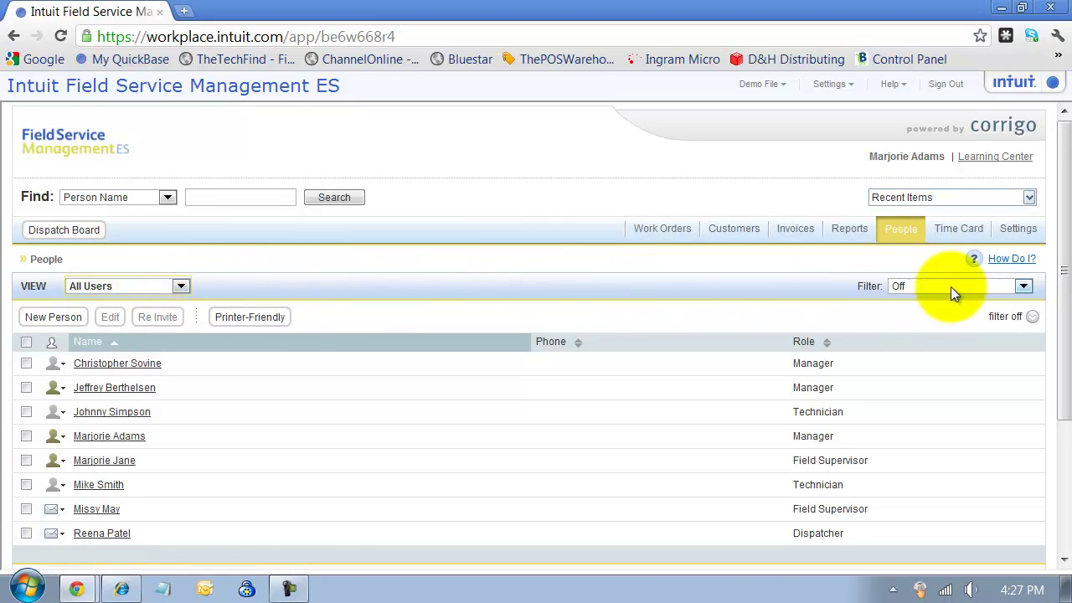
left_click(1022, 285)
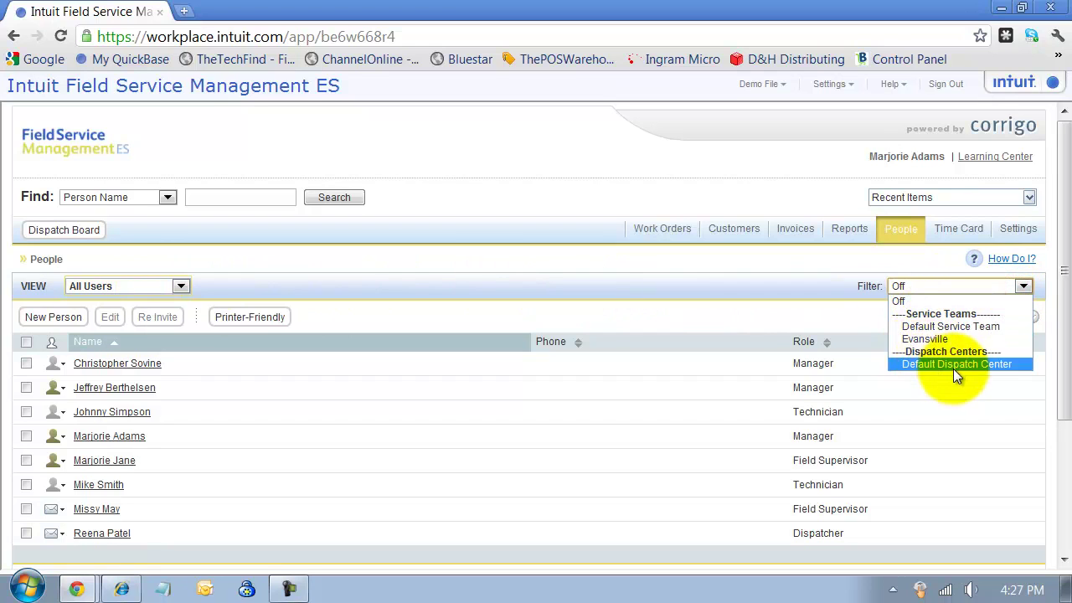
left_click(909, 300)
left_click(178, 289)
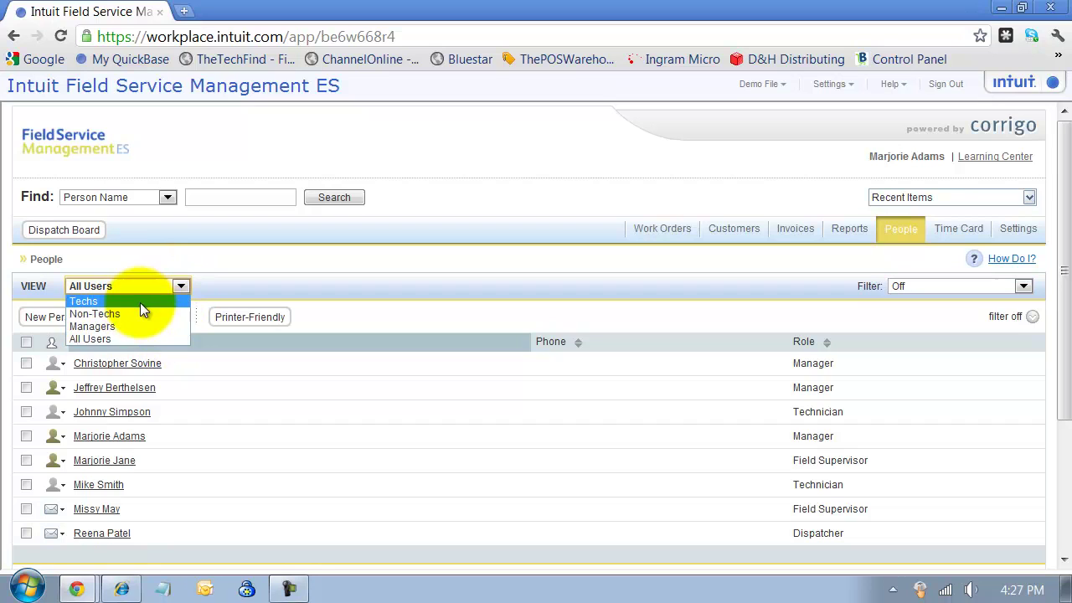
left_click(134, 337)
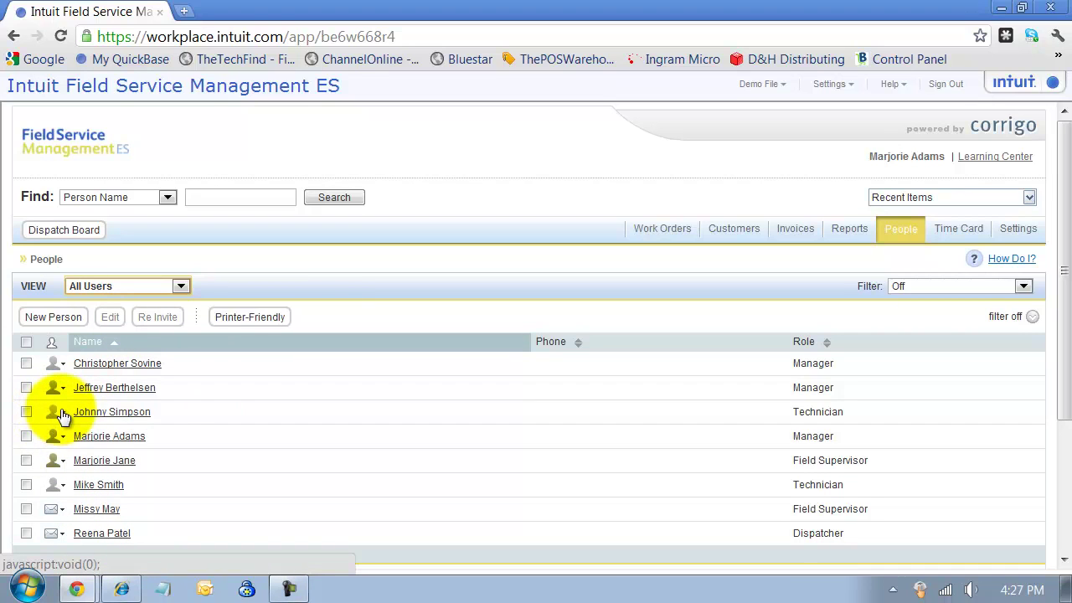
mouse_move(51, 509)
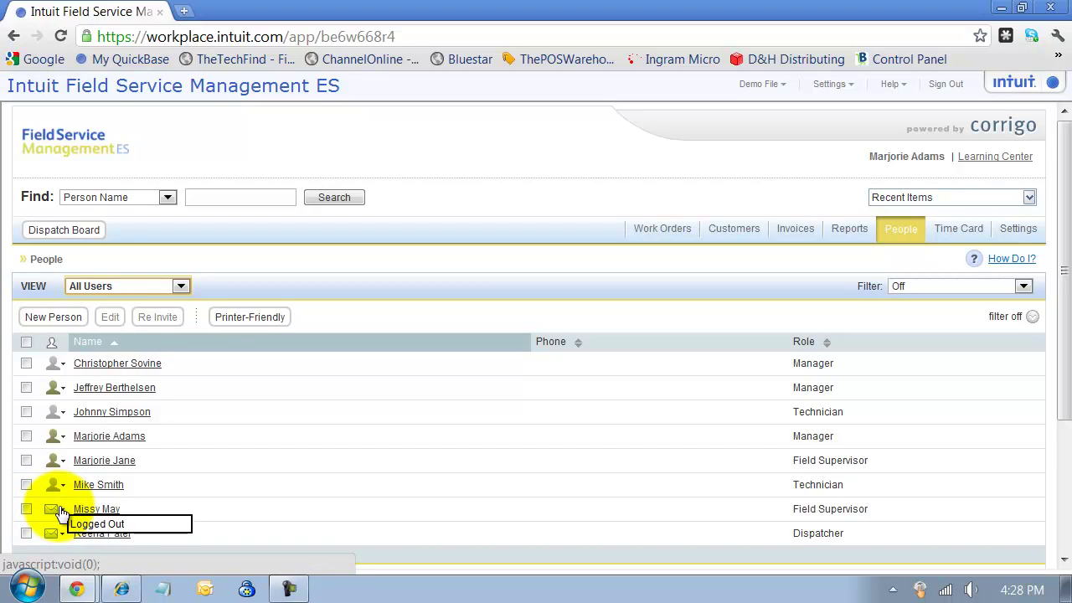
Step: Start a new person and highlight the license notice: 20 desktop, 22 mobile, no non-login licenses left
left_click(53, 316)
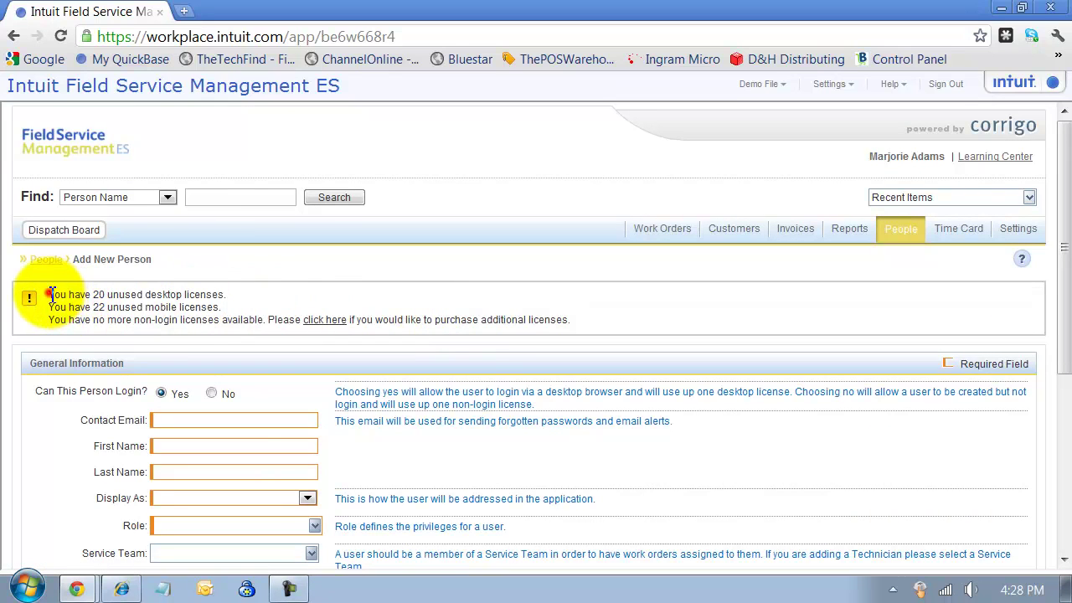
left_click_drag(47, 294, 228, 299)
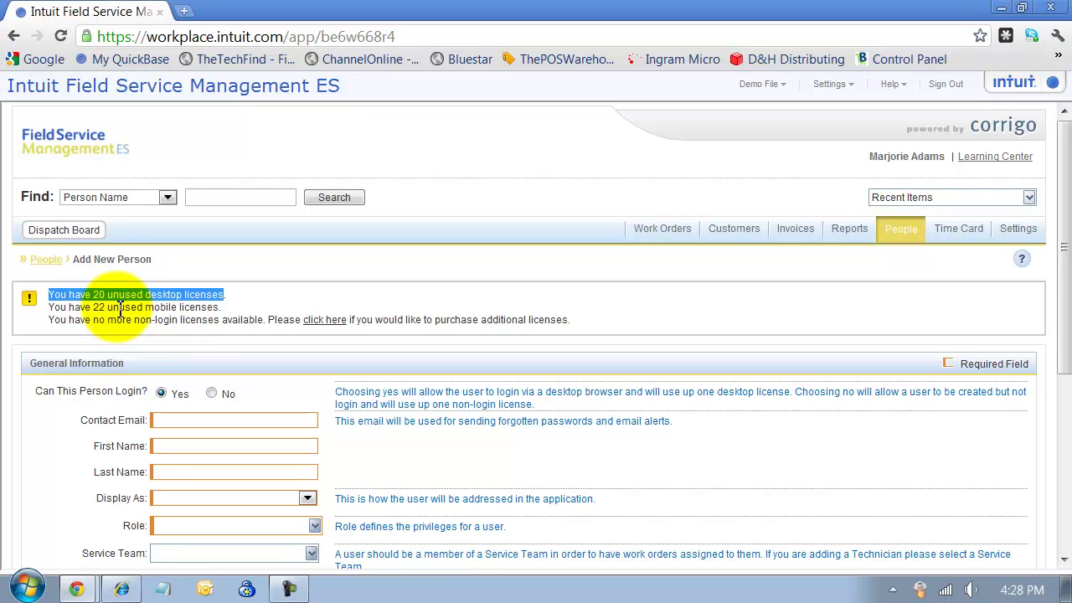
left_click_drag(92, 308, 102, 308)
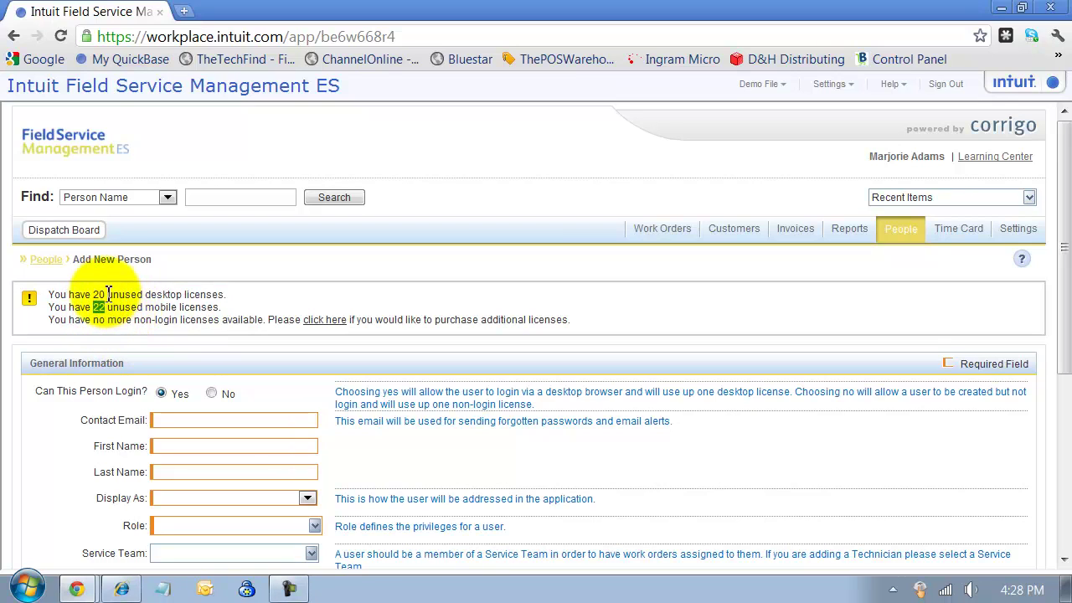
left_click_drag(50, 294, 219, 294)
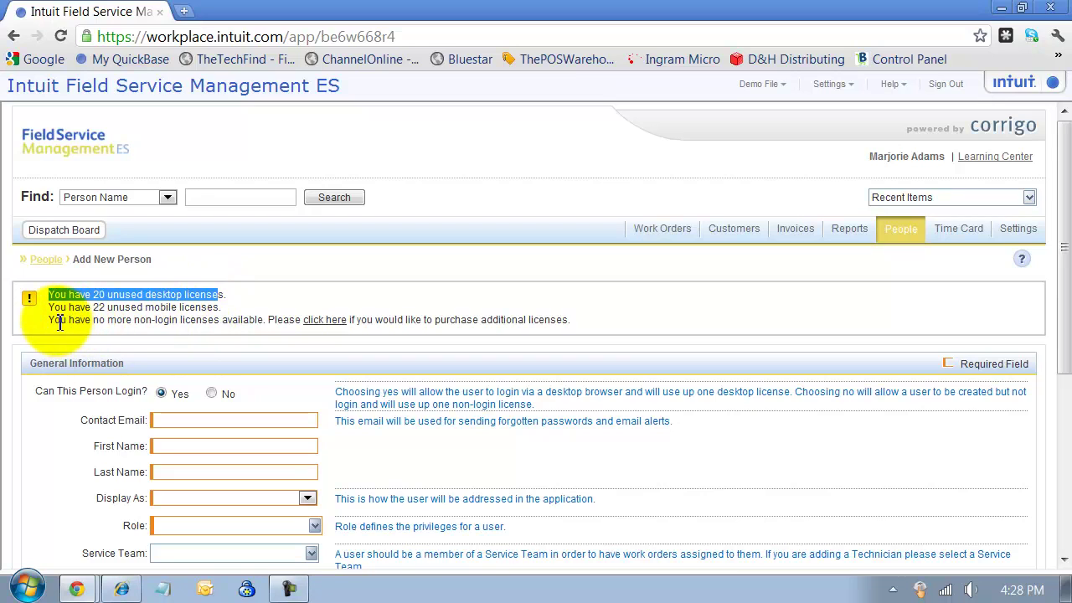
left_click_drag(50, 319, 265, 317)
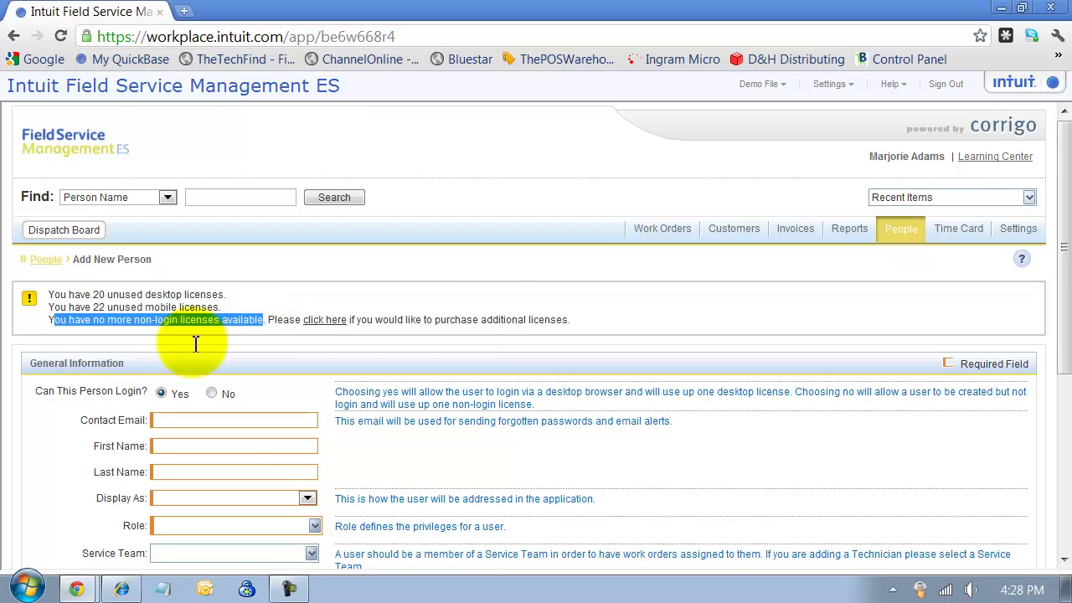
Step: Enter the new person's e-mail address, first name and last name
scroll(176, 312, "down", 3)
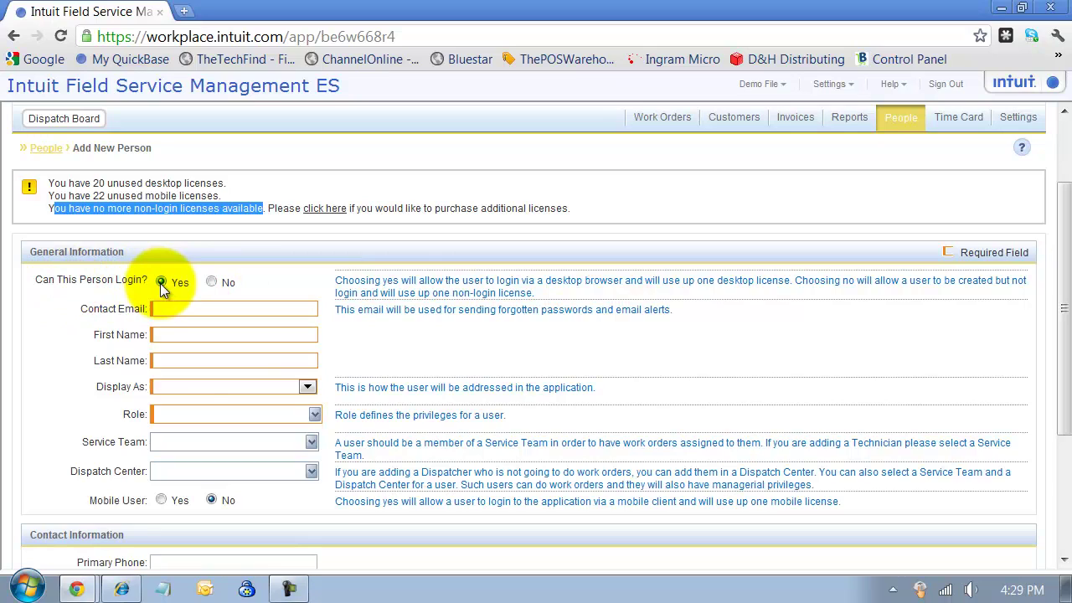
left_click(182, 315)
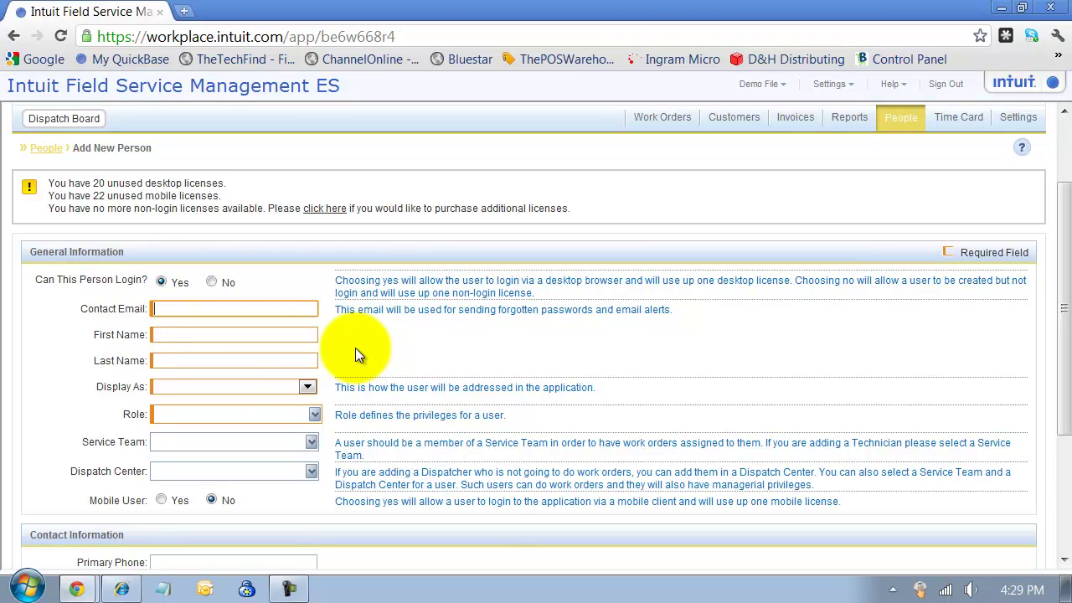
key("Tab")
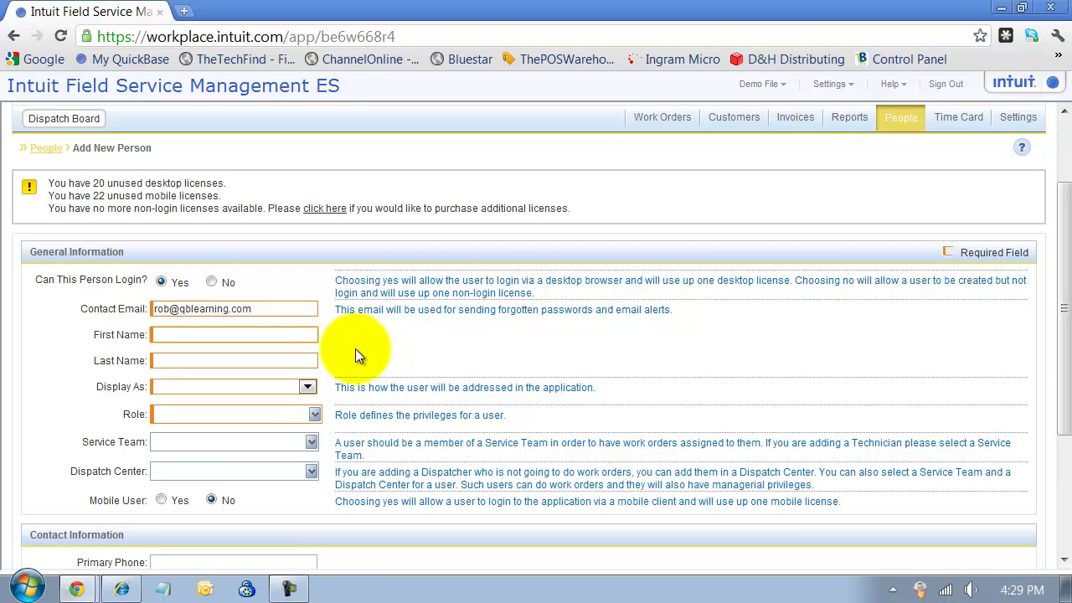
key("Tab")
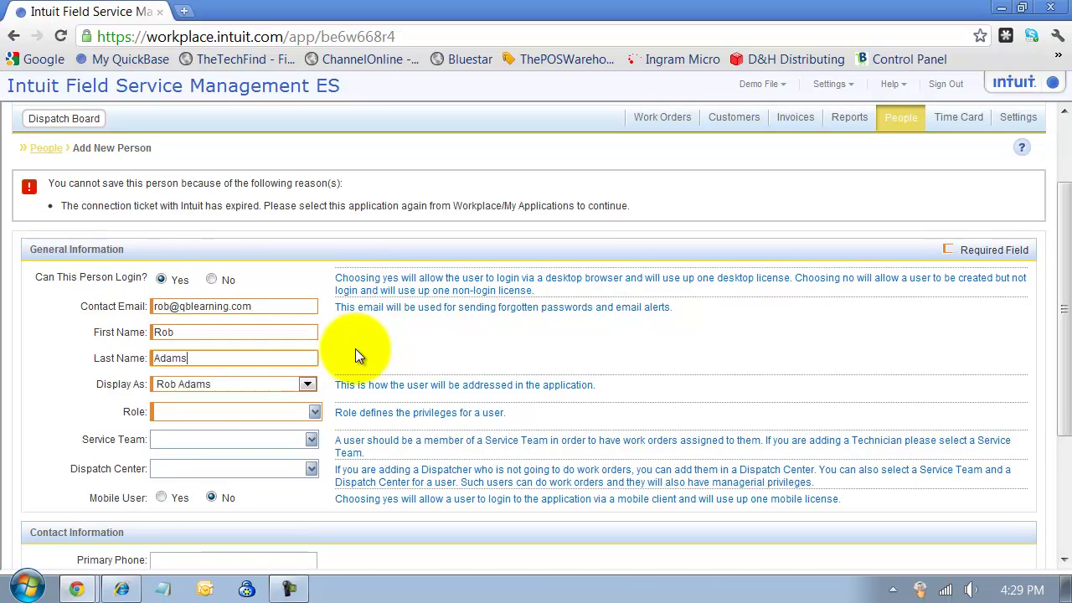
Step: Assign role Manager, team Evansville, Default Dispatch Center, and mark the person as a mobile user
left_click(315, 412)
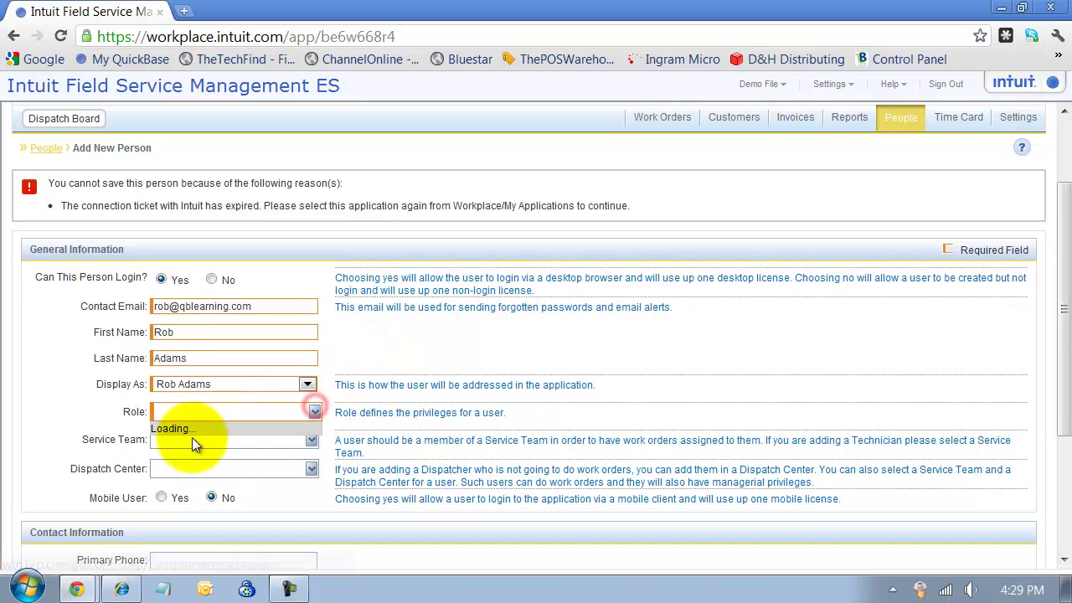
left_click(192, 453)
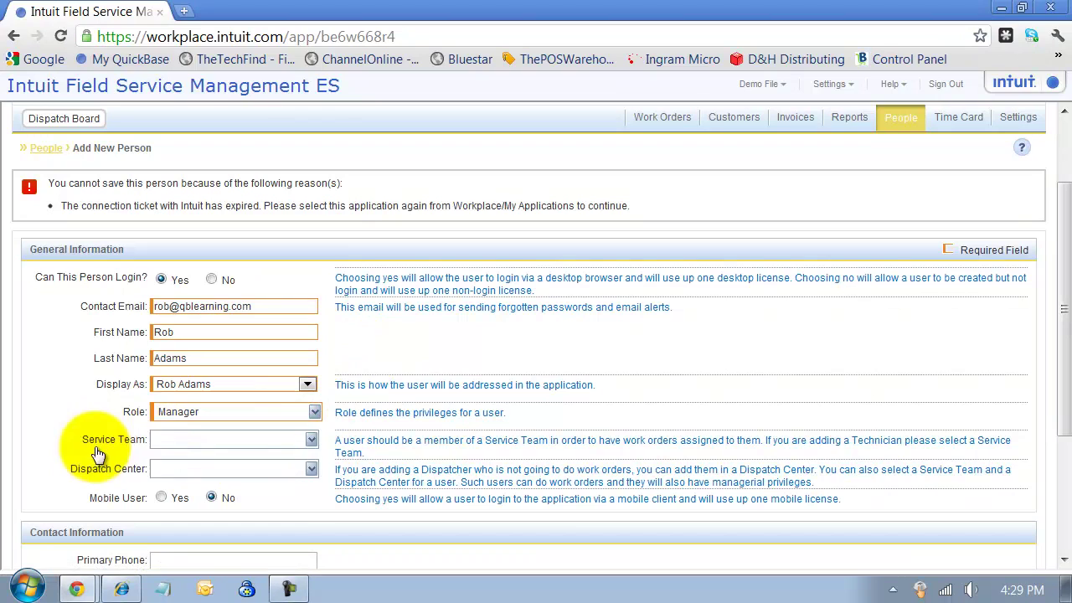
left_click(311, 439)
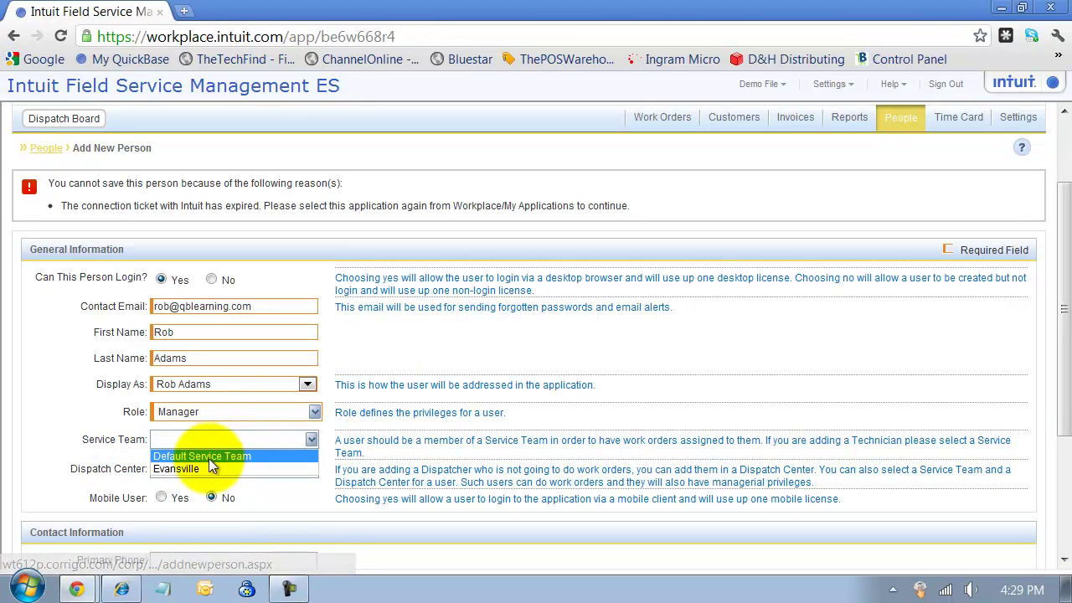
left_click(205, 469)
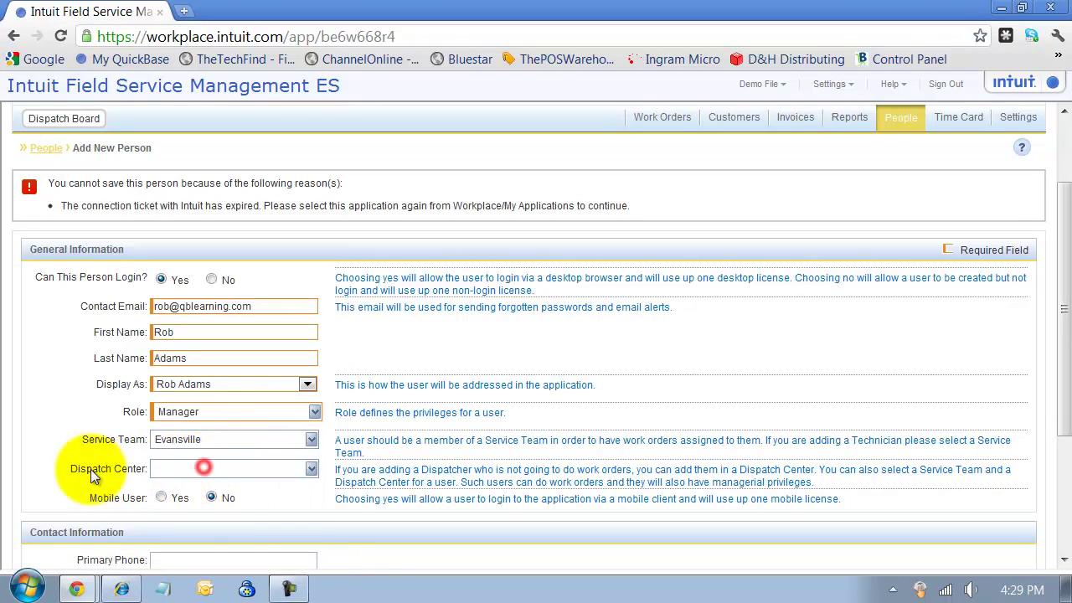
left_click(309, 469)
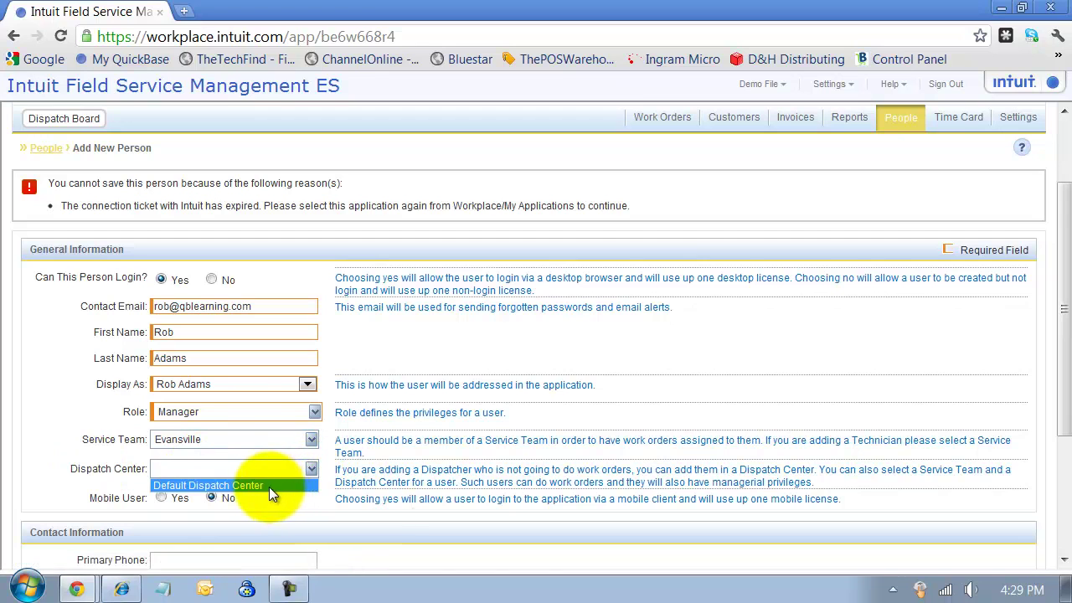
left_click(268, 487)
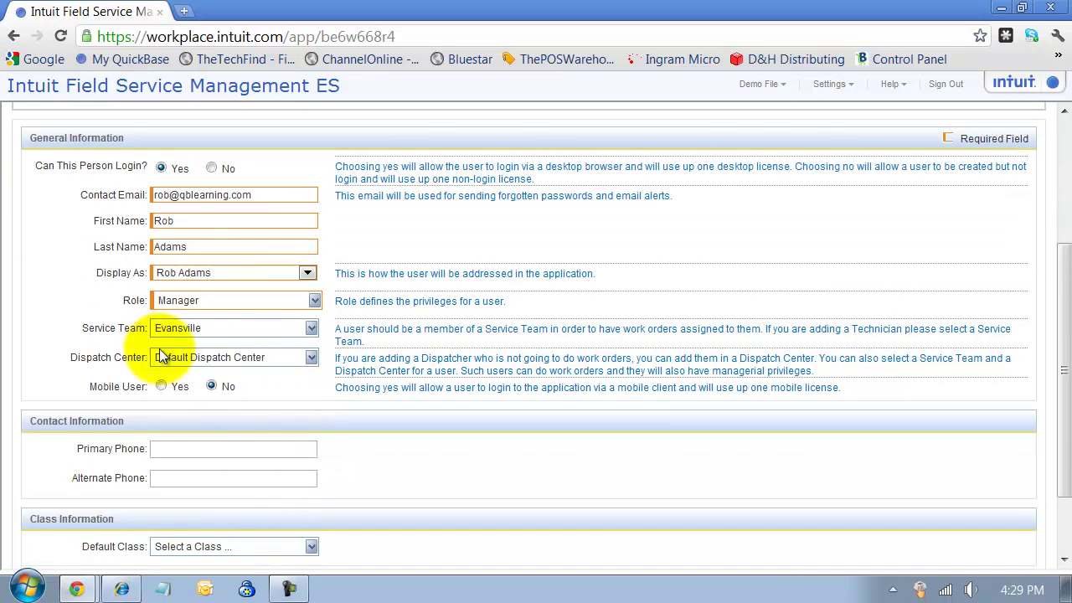
left_click(161, 386)
Step: Leave both phone fields empty and set the Default Class to A:C
scroll(280, 437, "down", 1)
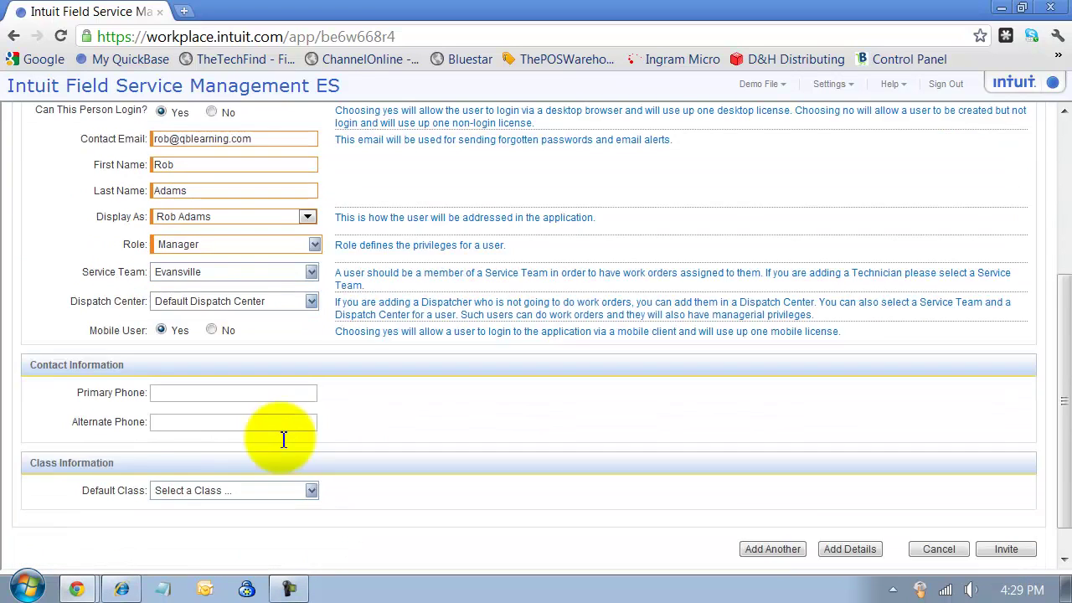
scroll(283, 439, "down", 1)
left_click(207, 356)
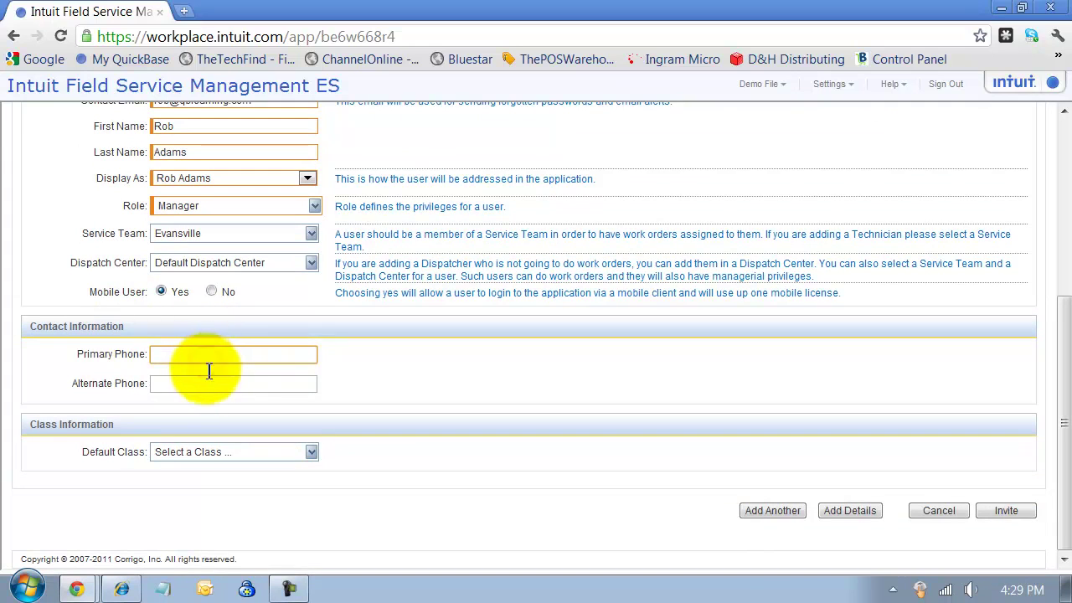
left_click(206, 380)
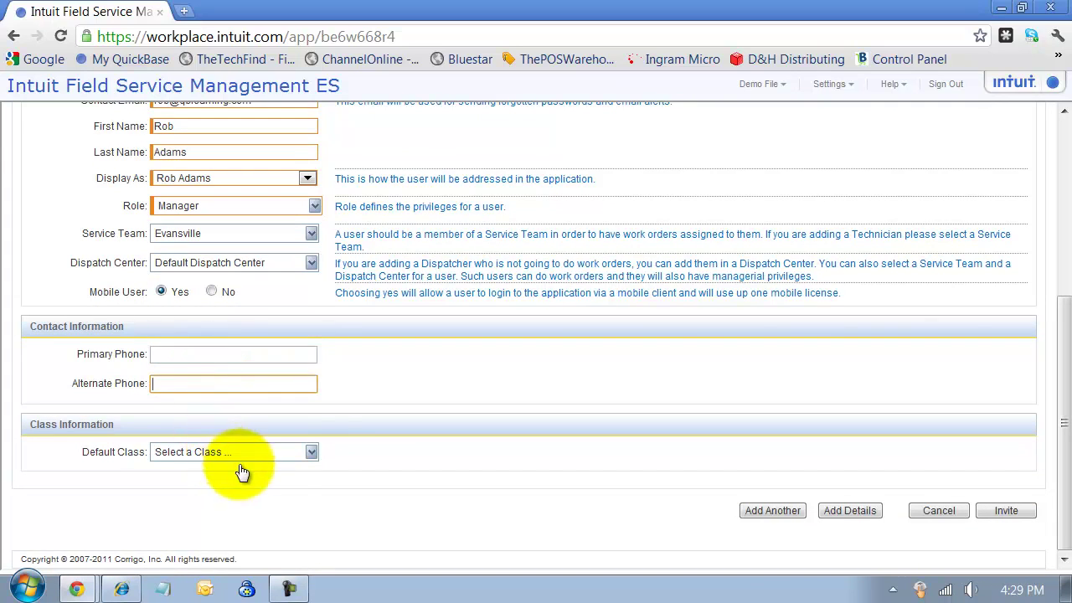
left_click(310, 452)
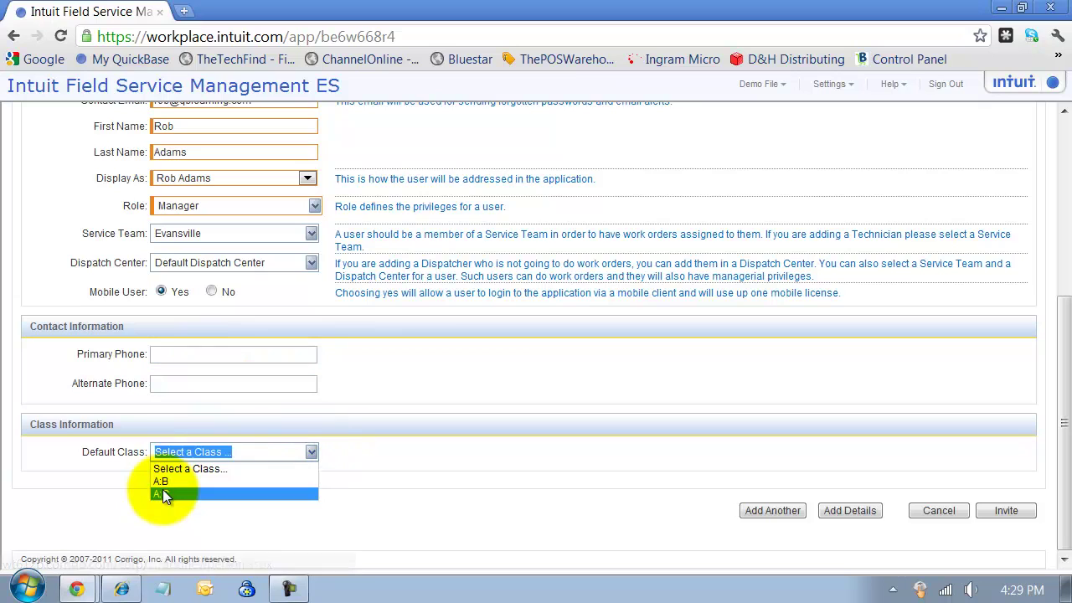
left_click(161, 493)
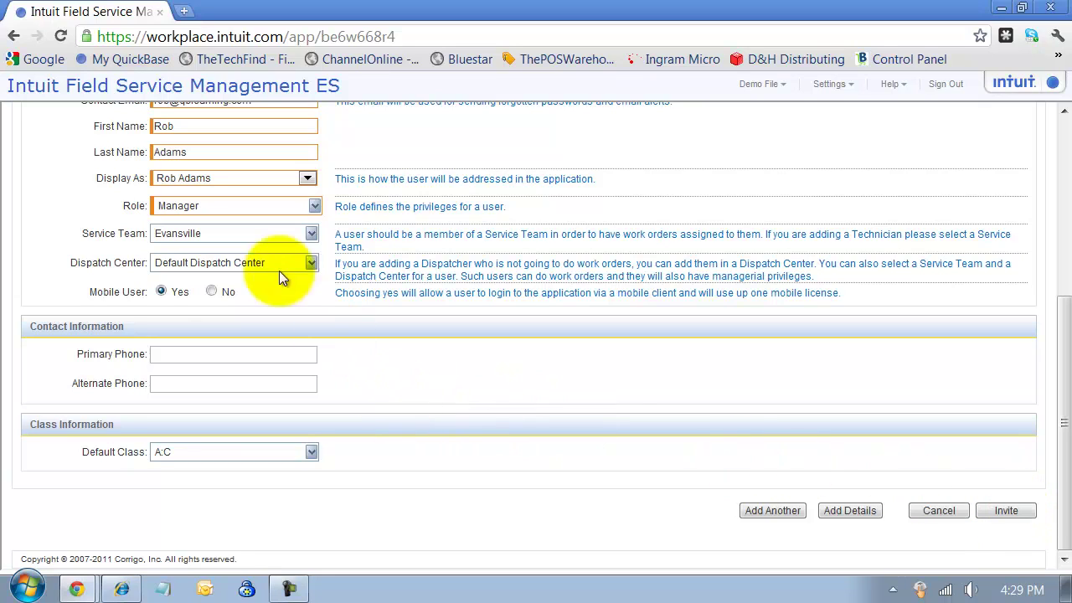
Step: Submit the invitation, which fails on an expired connection ticket, and dismiss the popup
left_click(990, 514)
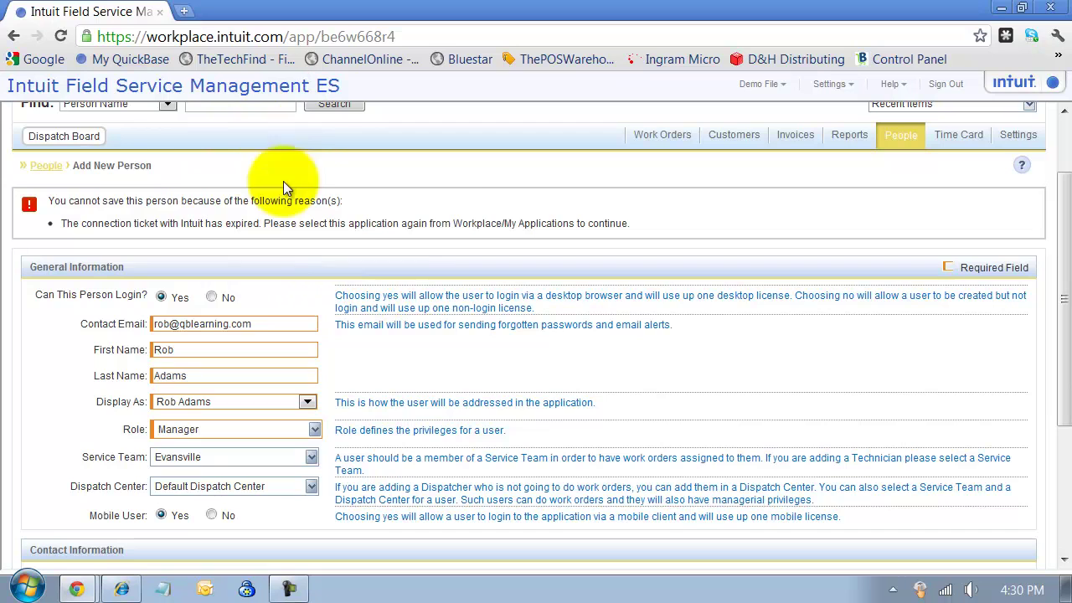
right_click(178, 310)
left_click(400, 308)
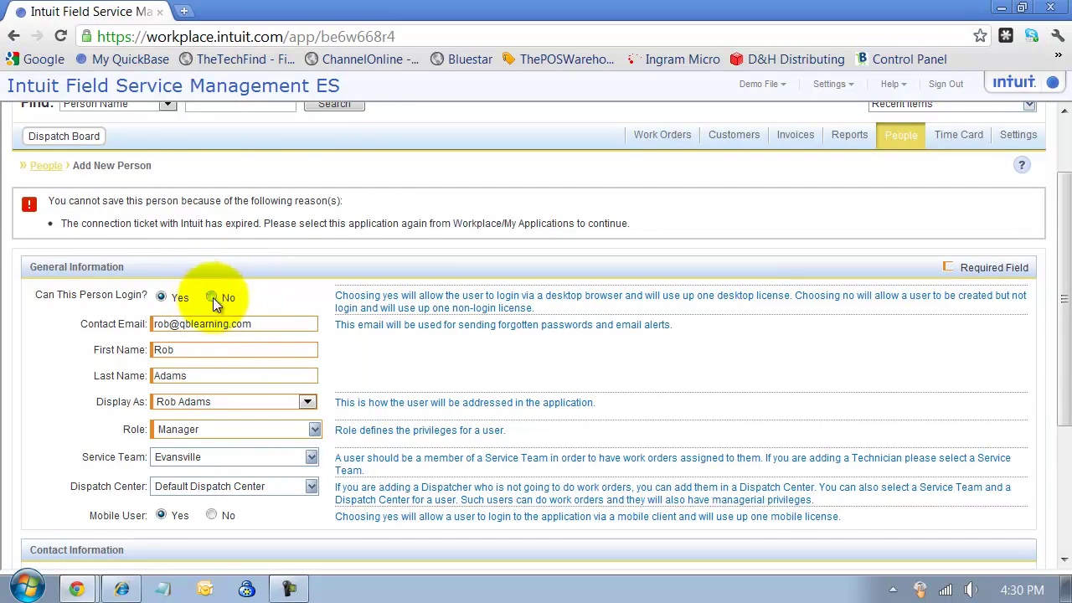